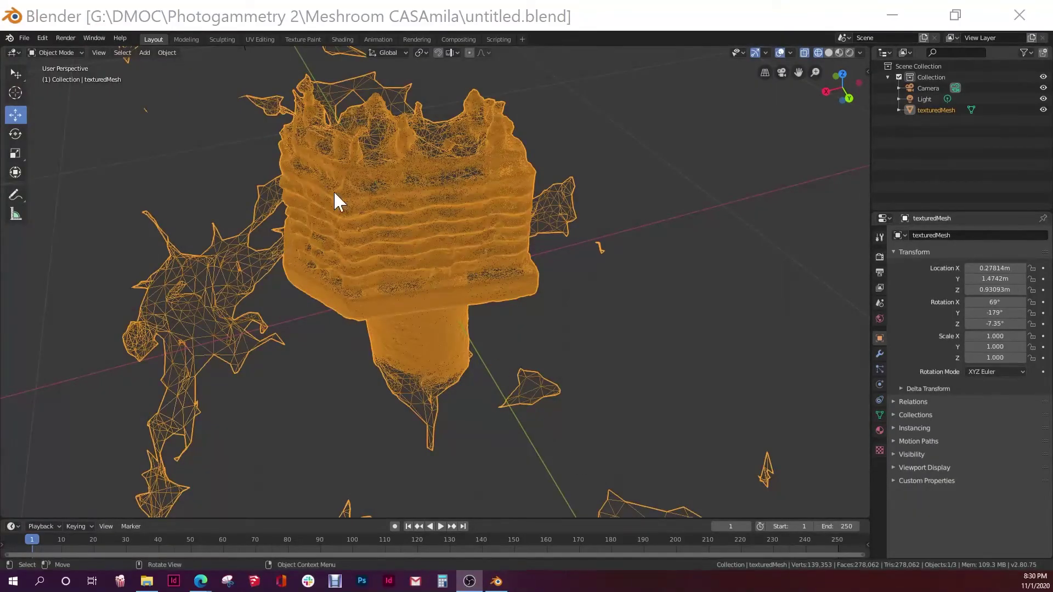
Examine the photogrammetry mesh and the stray fragments around it from several angles, in wireframe and in rendered shading.
middle_drag(434, 186, 497, 178)
scroll(454, 200, down, 5)
scroll(430, 282, up, 4)
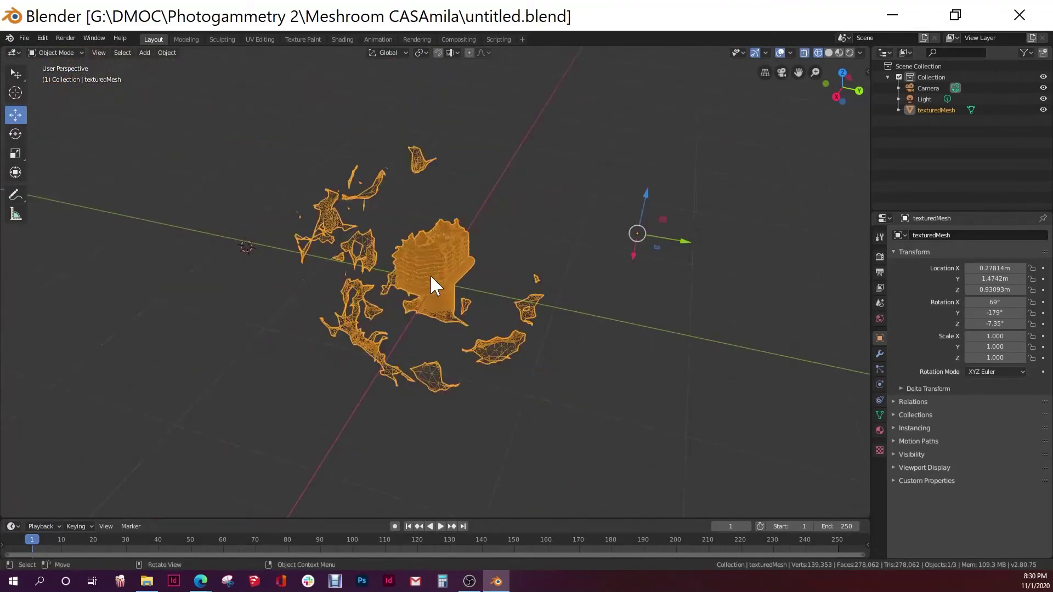
middle_drag(447, 253, 474, 185)
scroll(441, 196, up, 2)
scroll(475, 184, up, 1)
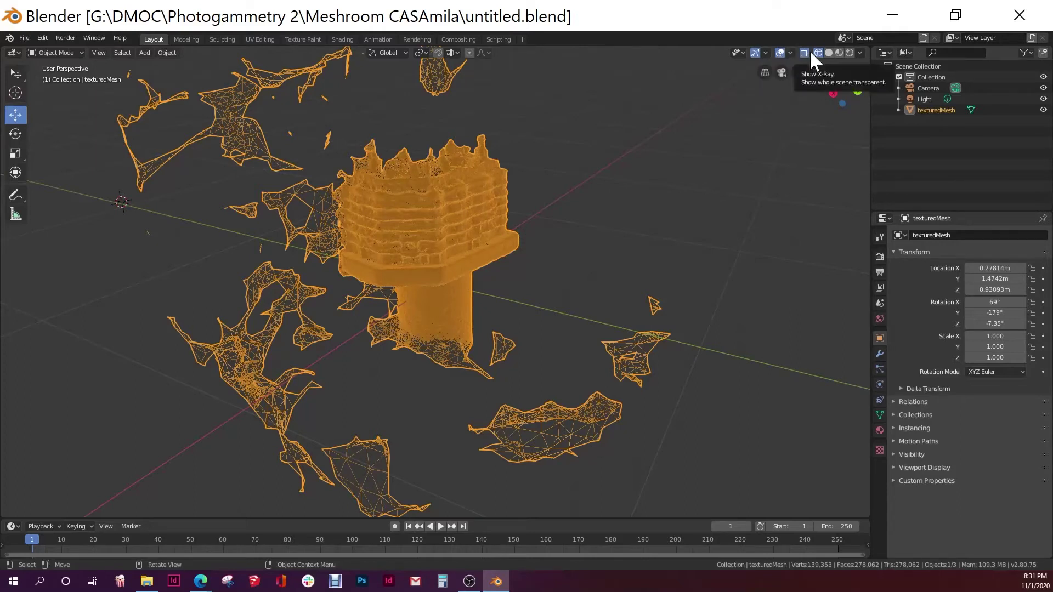
click(850, 52)
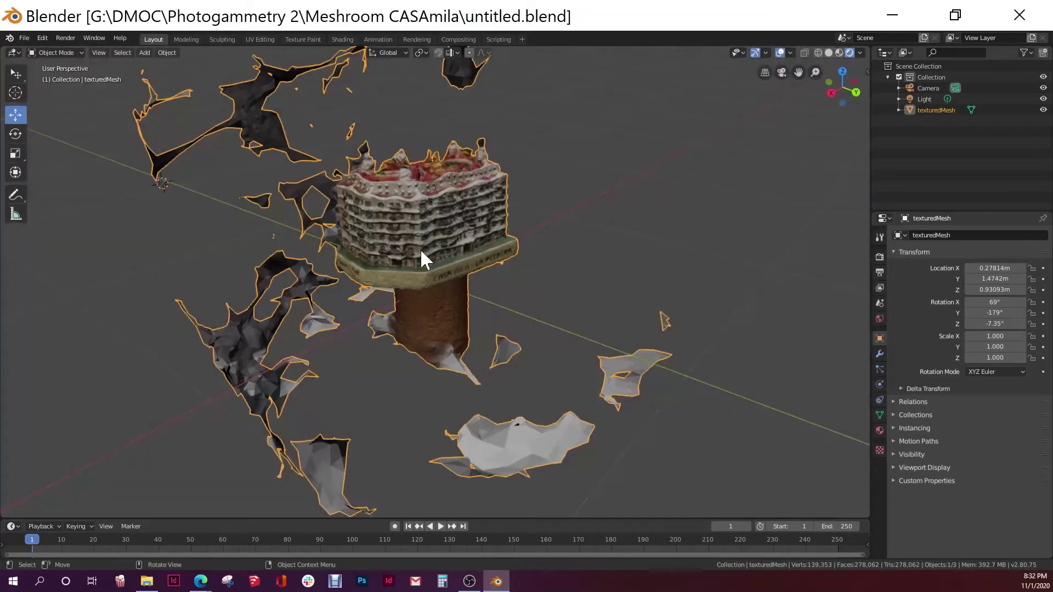
scroll(460, 205, up, 1)
scroll(459, 206, down, 2)
middle_drag(414, 250, 287, 242)
middle_drag(350, 254, 459, 254)
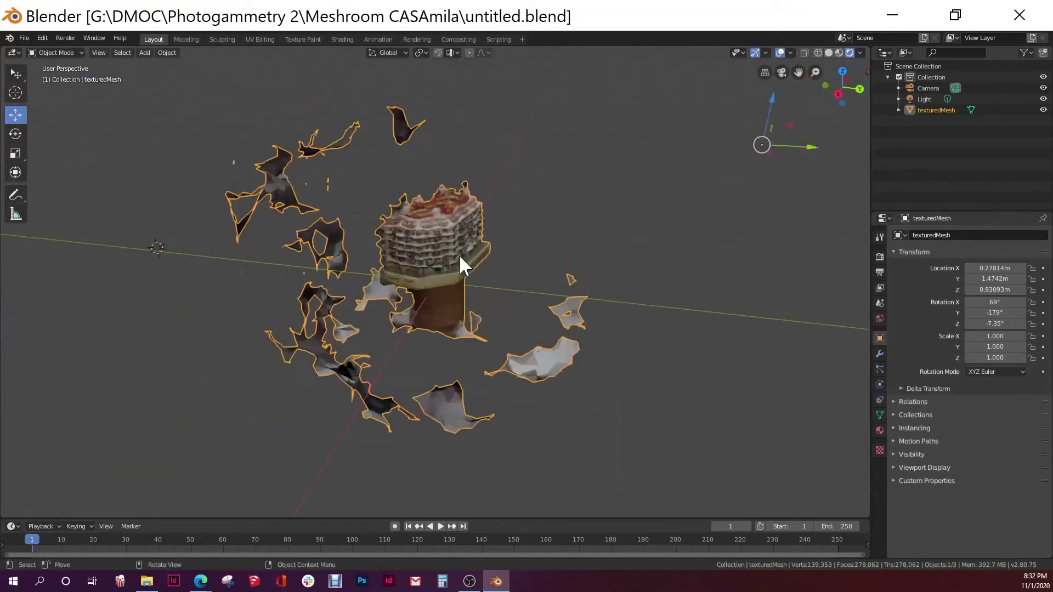
scroll(460, 254, up, 2)
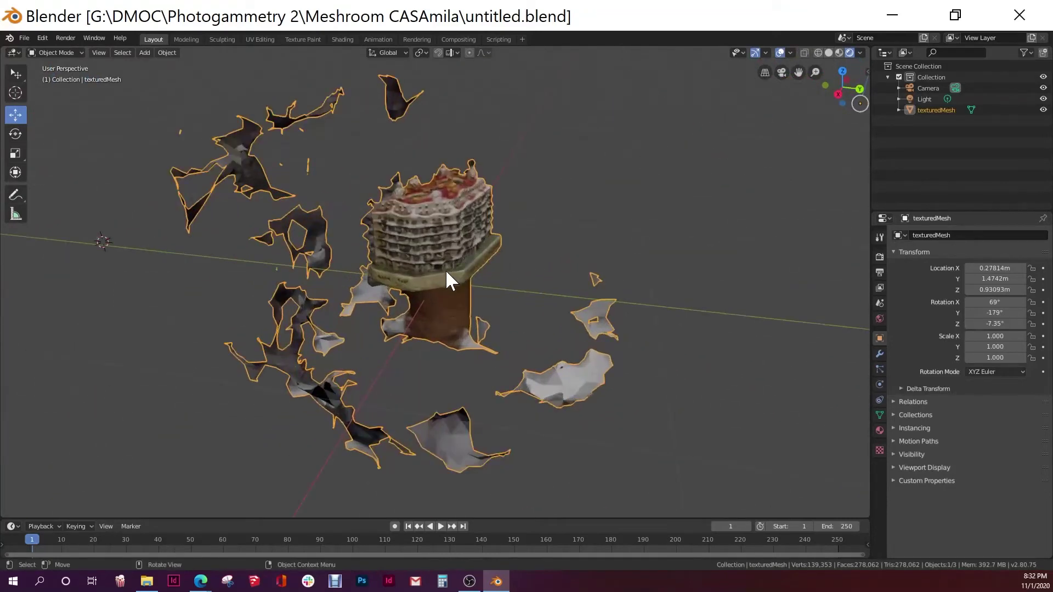
Show the model as wireframe, select texturedMesh and enter Edit Mode on it.
click(818, 53)
mouse_move(390, 305)
middle_down()
mouse_move(446, 278)
mouse_move(572, 264)
mouse_move(477, 277)
mouse_move(451, 272)
mouse_move(466, 263)
mouse_move(404, 257)
mouse_move(412, 261)
middle_up()
key(alt+a)
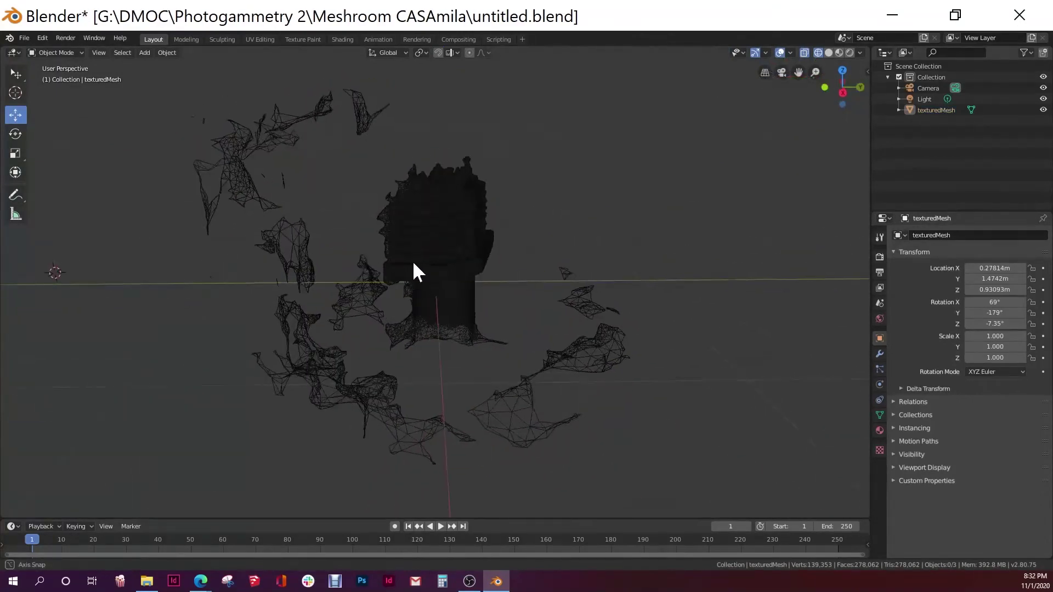
click(423, 220)
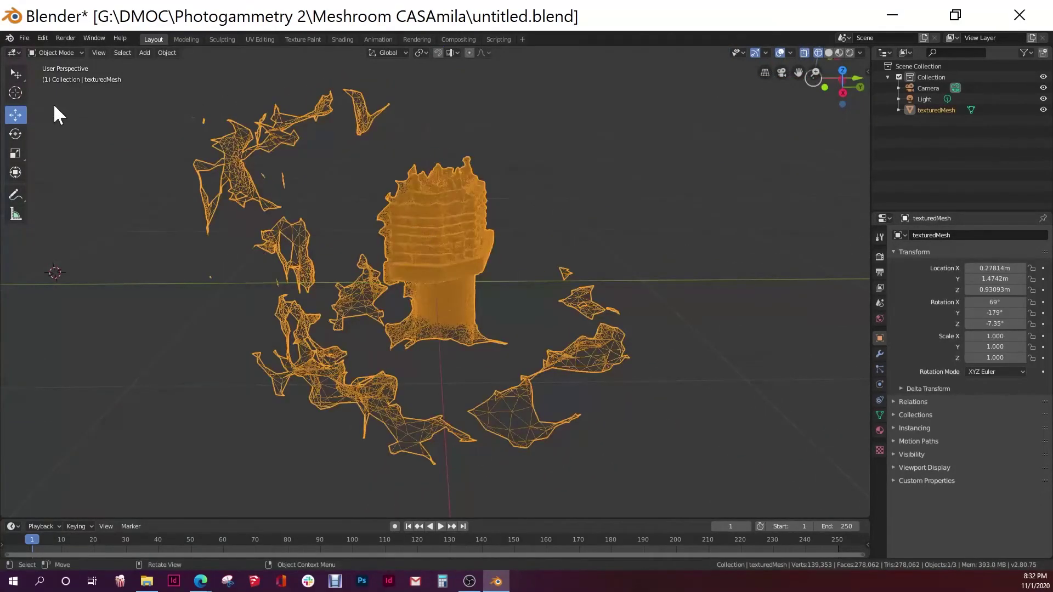
click(81, 52)
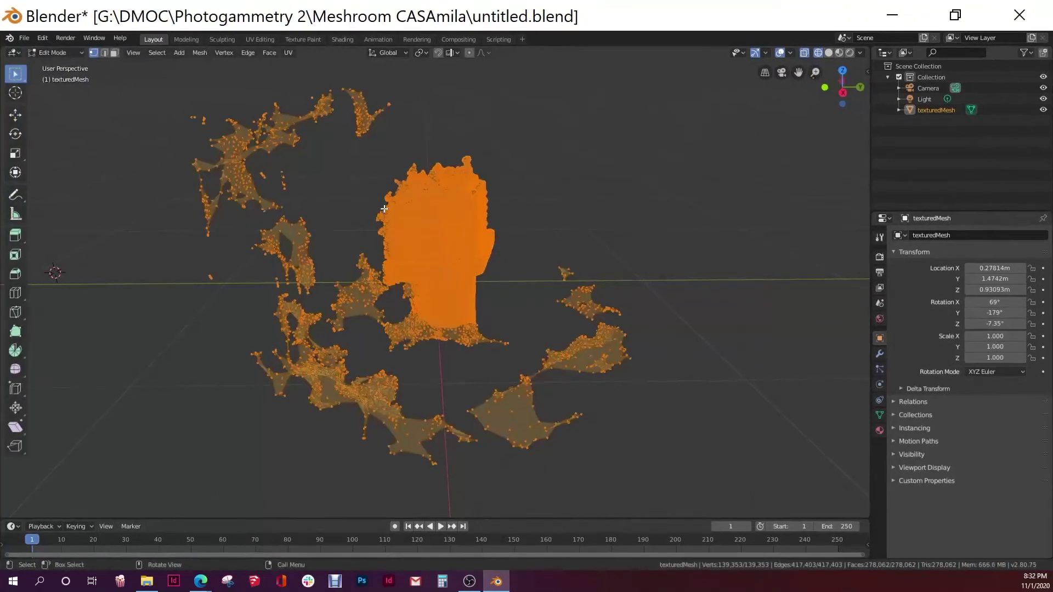
middle_drag(411, 216, 421, 214)
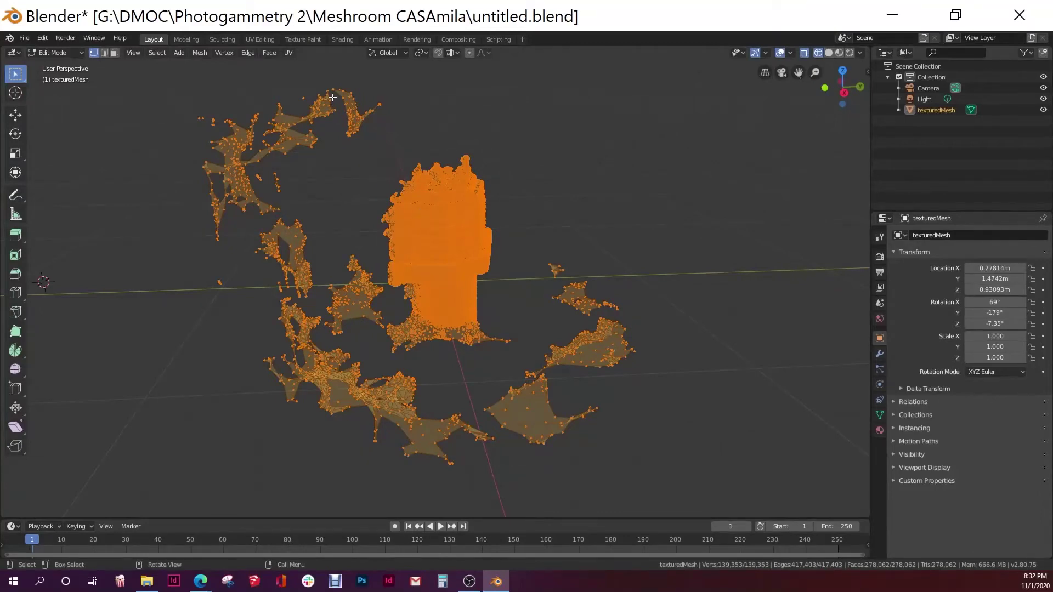
Box-select the stray fragments floating above and along one side of the building and delete their vertices.
drag(359, 73, 184, 216)
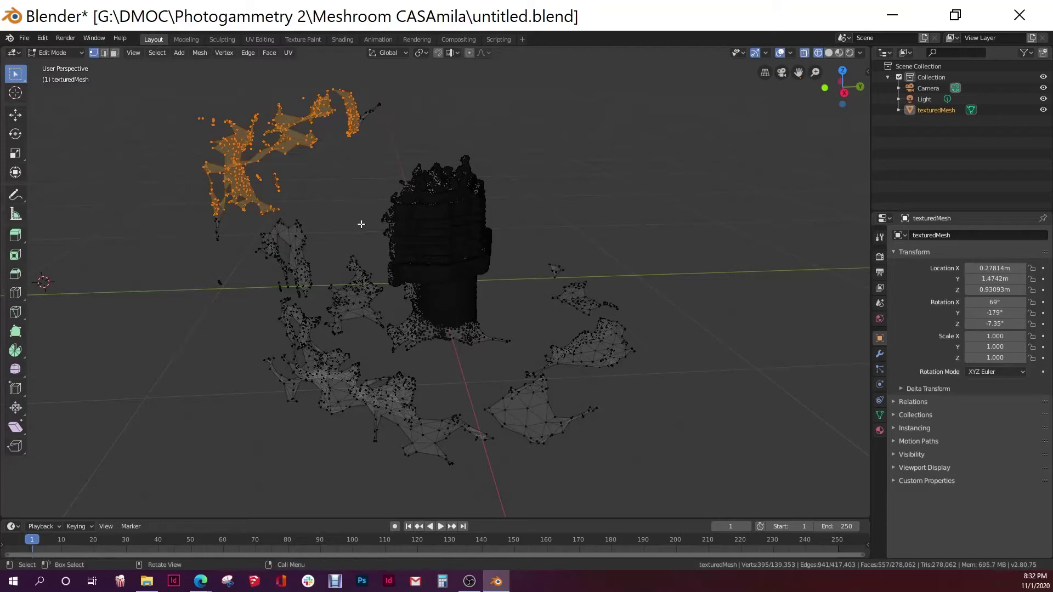
middle_drag(359, 226, 388, 211)
key(x)
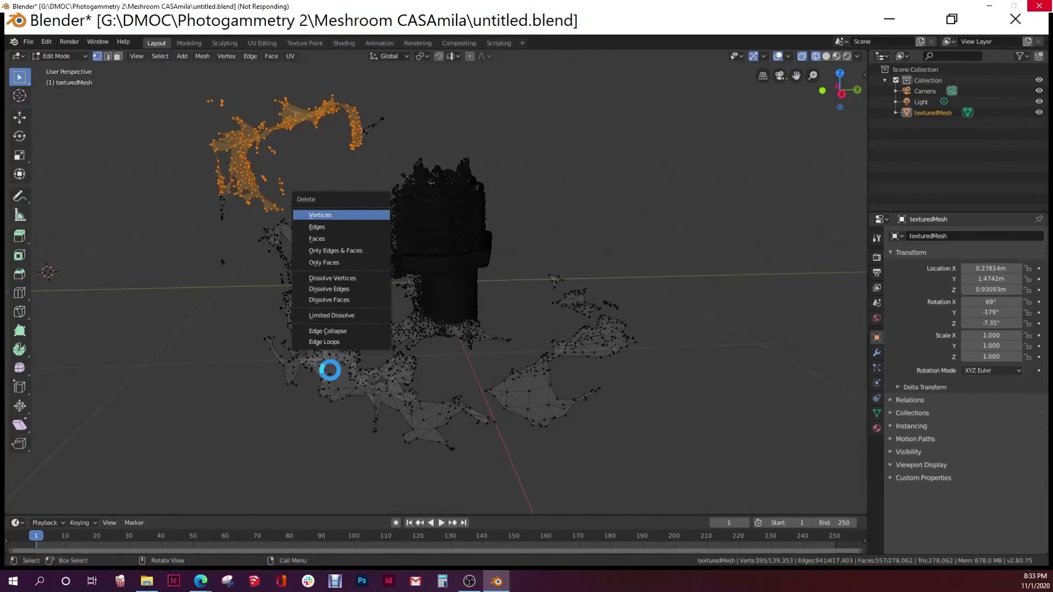
drag(359, 192, 302, 290)
key(x)
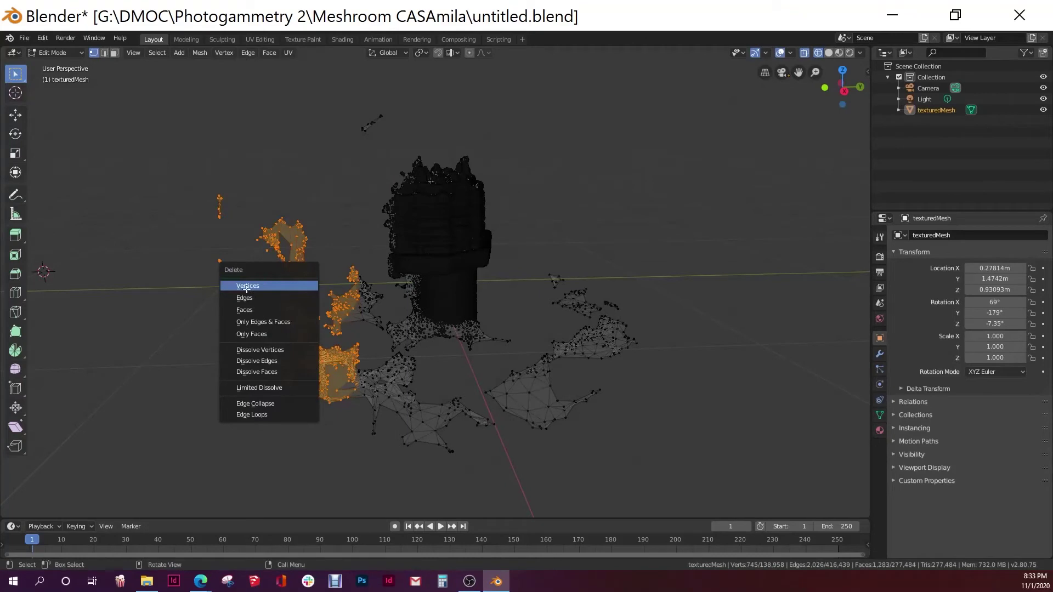
click(247, 287)
Select the remaining fragments around the building together with most of the pedestal beneath it and delete their vertices.
middle_drag(245, 291, 384, 351)
drag(627, 397, 129, 517)
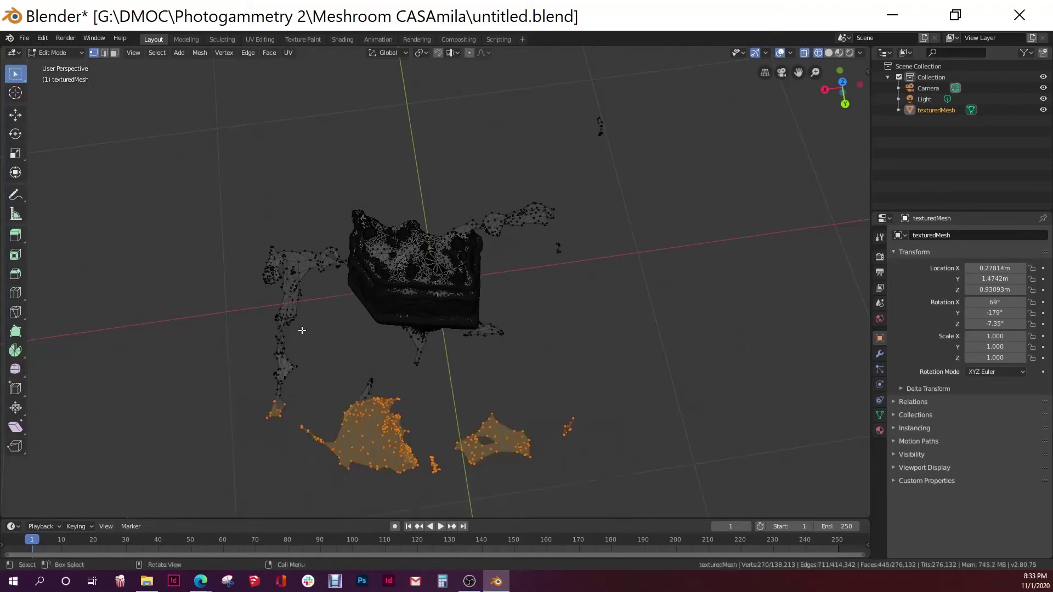
ctrl+drag(336, 230, 193, 471)
middle_drag(193, 471, 473, 378)
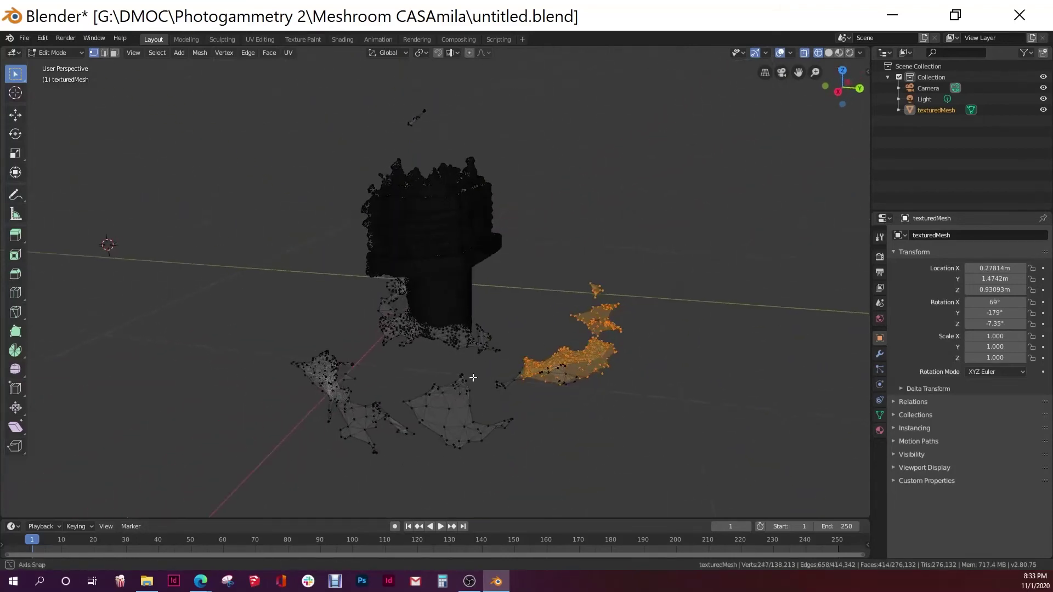
drag(505, 367, 231, 480)
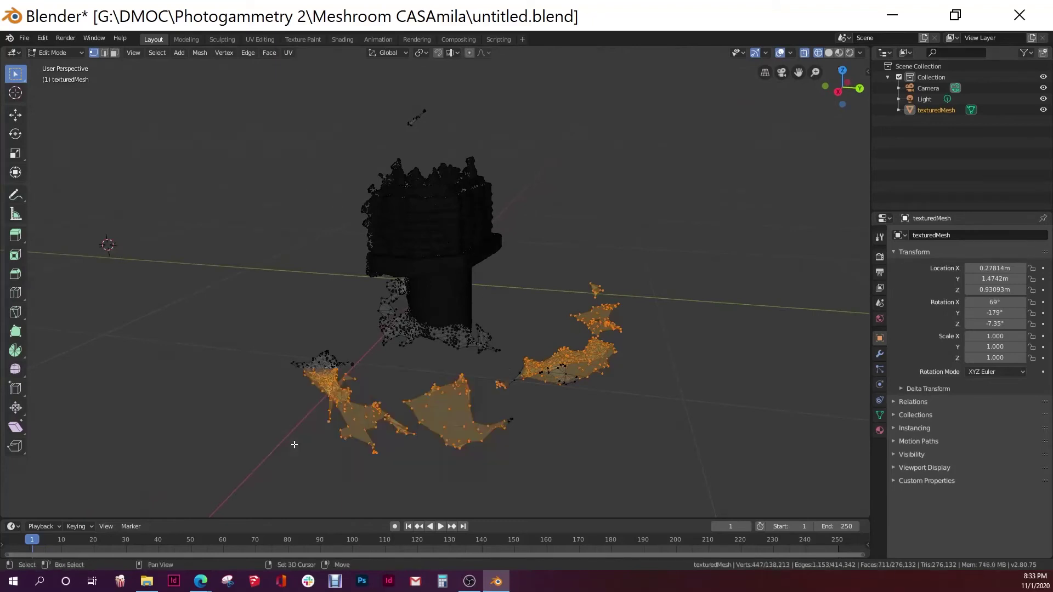
shift+drag(364, 350, 268, 406)
middle_drag(268, 406, 494, 264)
drag(497, 267, 187, 404)
shift+drag(321, 88, 228, 146)
key(x)
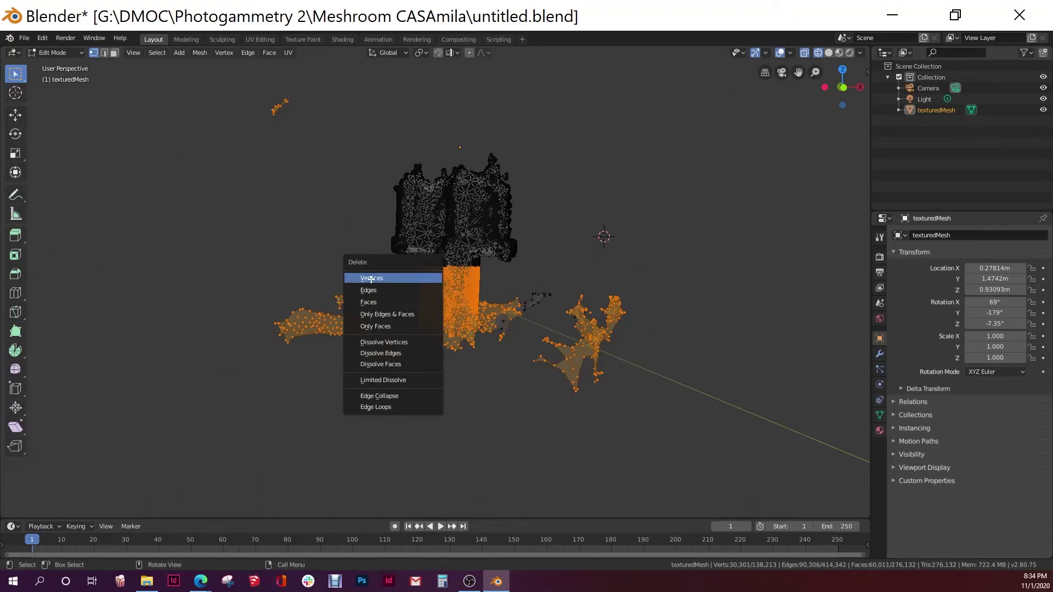
click(371, 279)
Select the leftover pedestal stub under the base and the last loose pieces beside it, and delete their vertices.
mouse_move(467, 211)
middle_down()
mouse_move(487, 180)
mouse_move(466, 228)
middle_up()
scroll(477, 192, up, 6)
scroll(482, 176, down, 2)
middle_drag(484, 170, 487, 147)
drag(545, 228, 397, 248)
drag(551, 222, 357, 253)
drag(747, 270, 445, 407)
key(x)
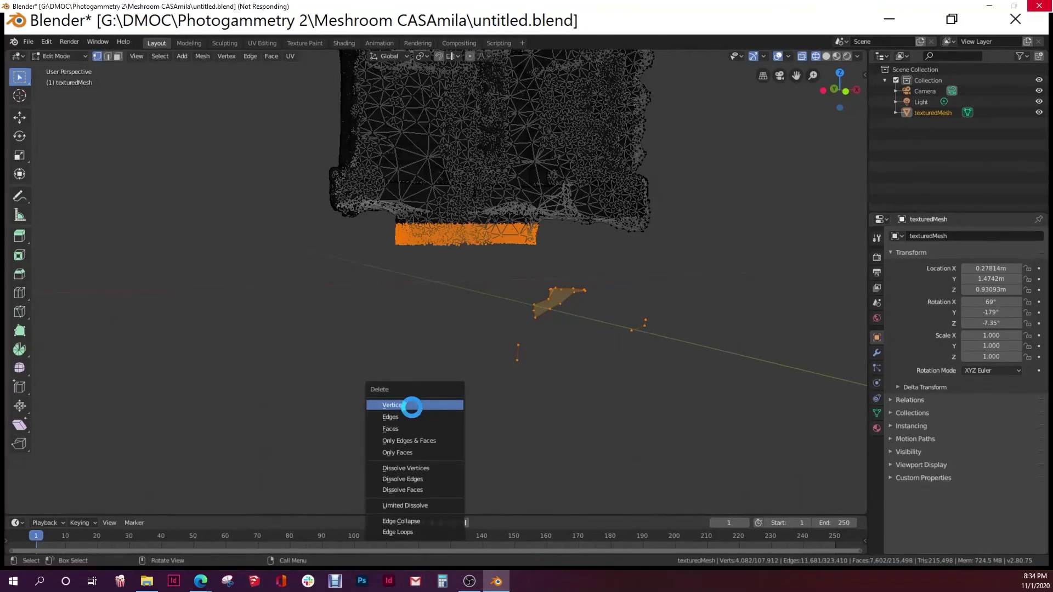
click(413, 408)
Return to Object Mode, check the trimmed underside and display the cleaned mesh in rendered shading.
middle_drag(412, 409, 329, 109)
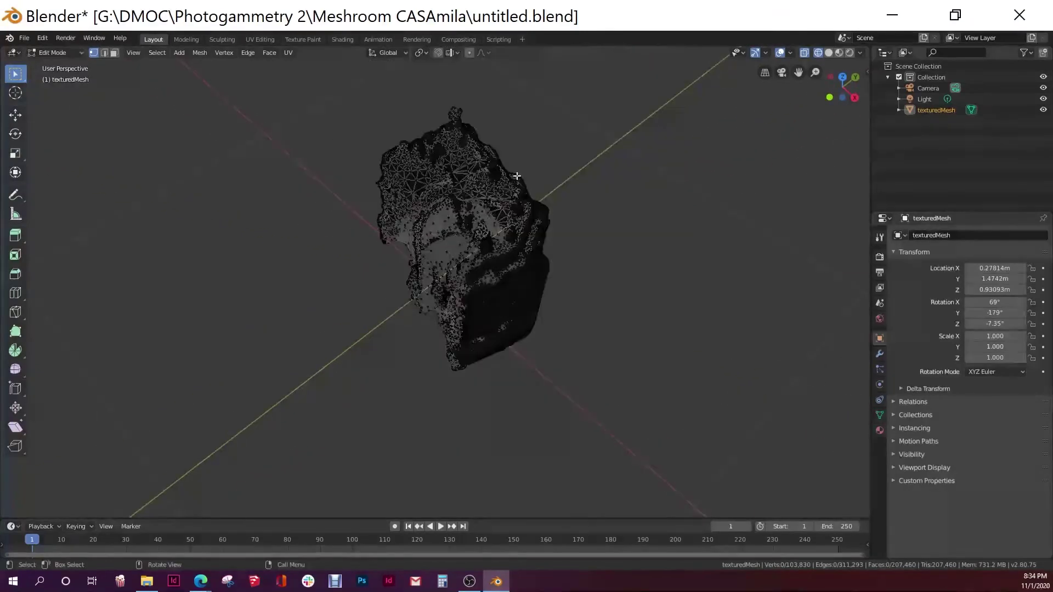
click(79, 52)
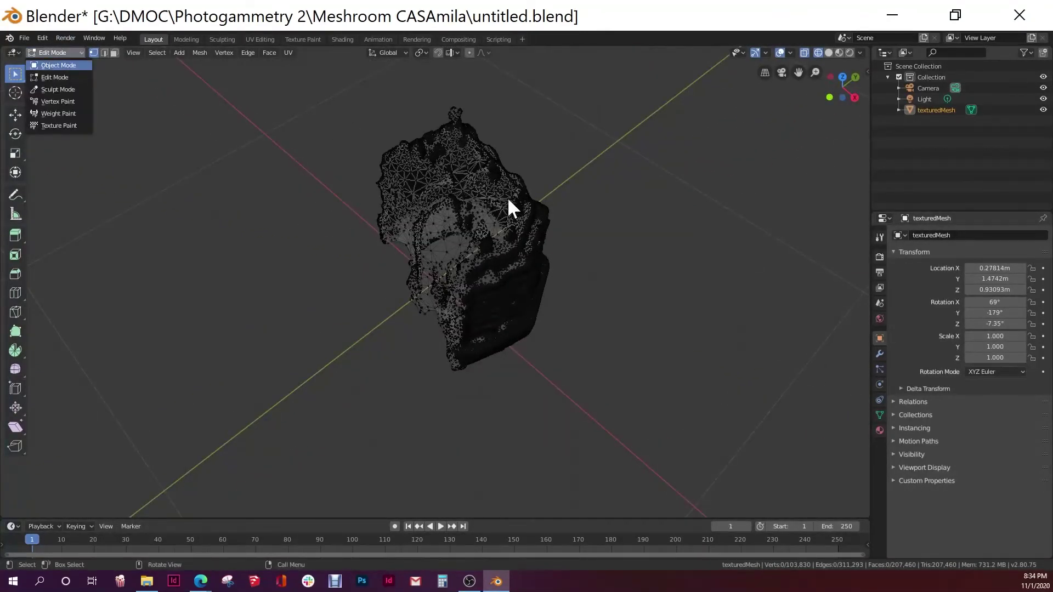
key(Return)
middle_drag(513, 206, 618, 181)
scroll(522, 165, up, 4)
scroll(524, 166, down, 1)
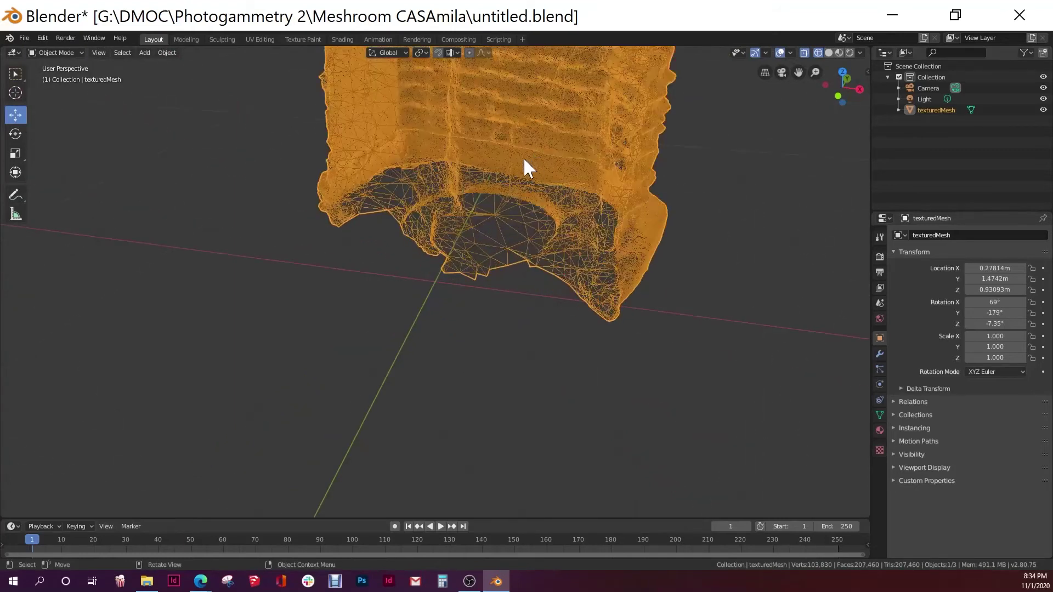
scroll(368, 251, down, 3)
middle_drag(367, 252, 329, 197)
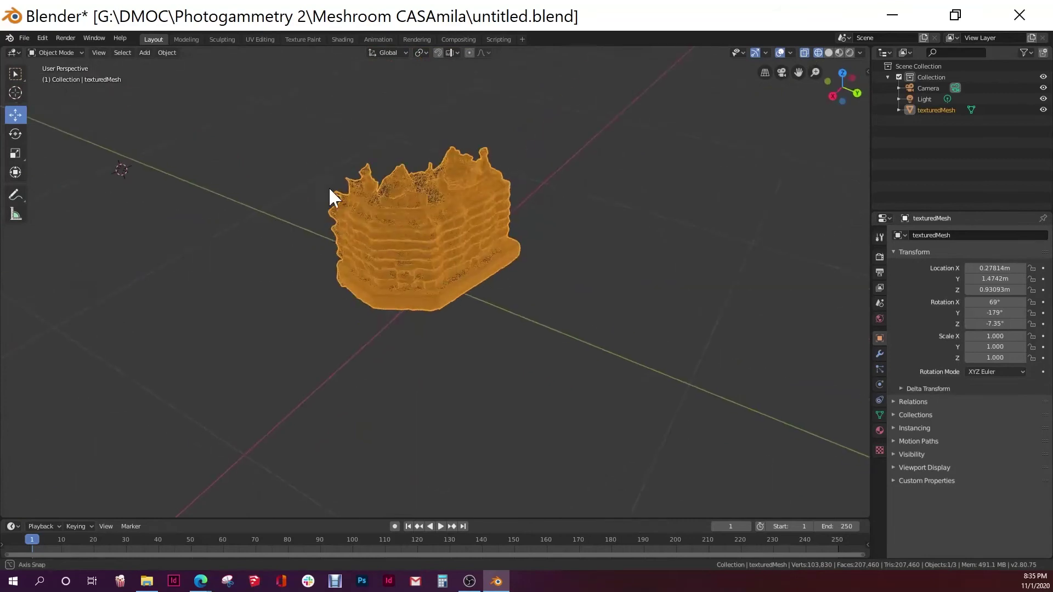
click(850, 52)
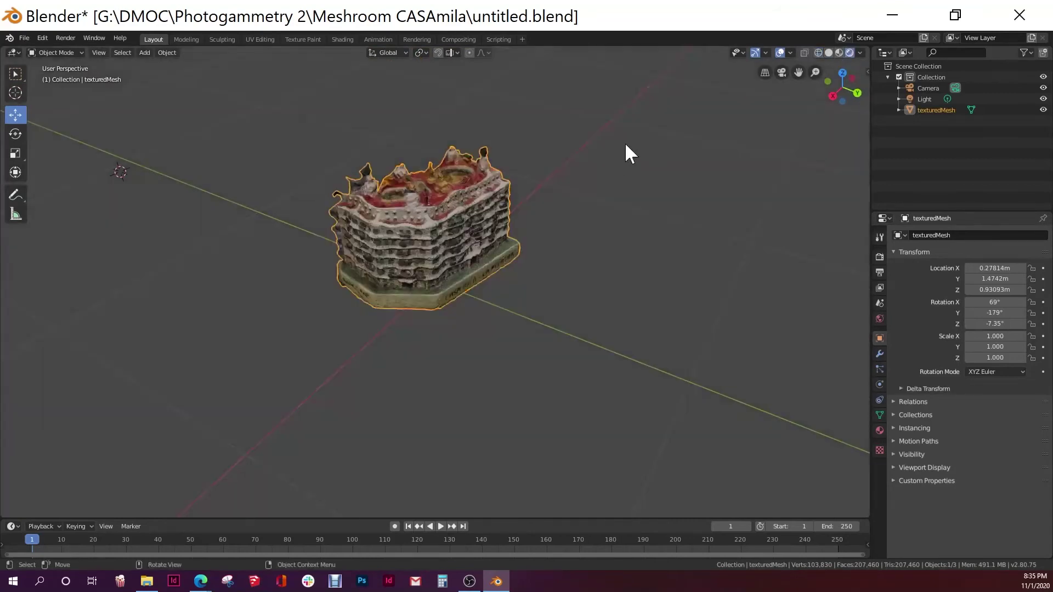
Examine the textured facades, the lettering on the base and the rooftop of the cleaned model from several sides.
middle_drag(391, 240, 518, 145)
scroll(517, 146, up, 5)
scroll(396, 244, down, 5)
middle_drag(396, 244, 454, 158)
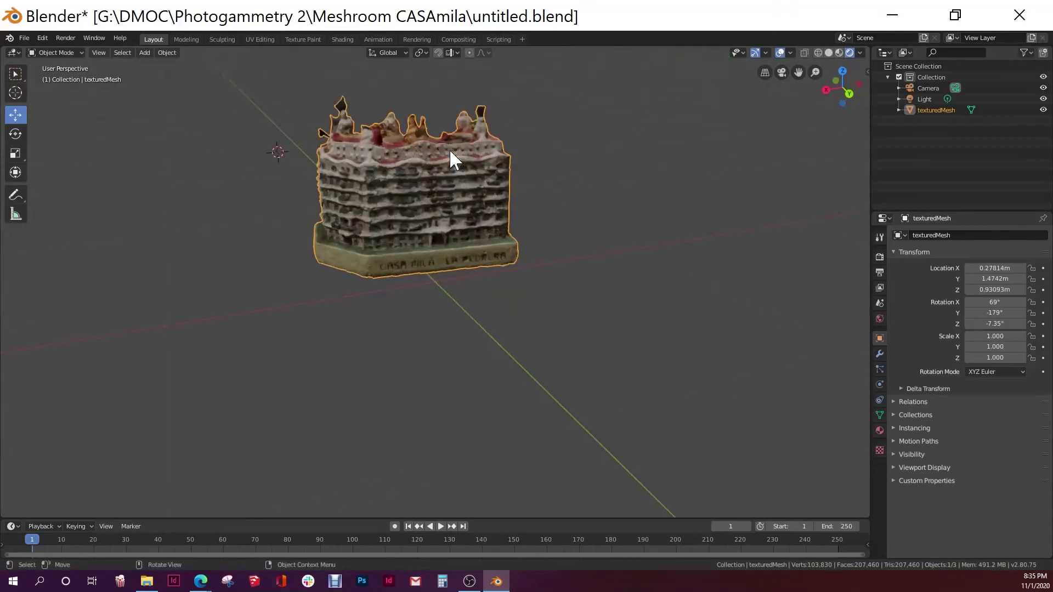
scroll(424, 168, up, 4)
scroll(400, 172, down, 1)
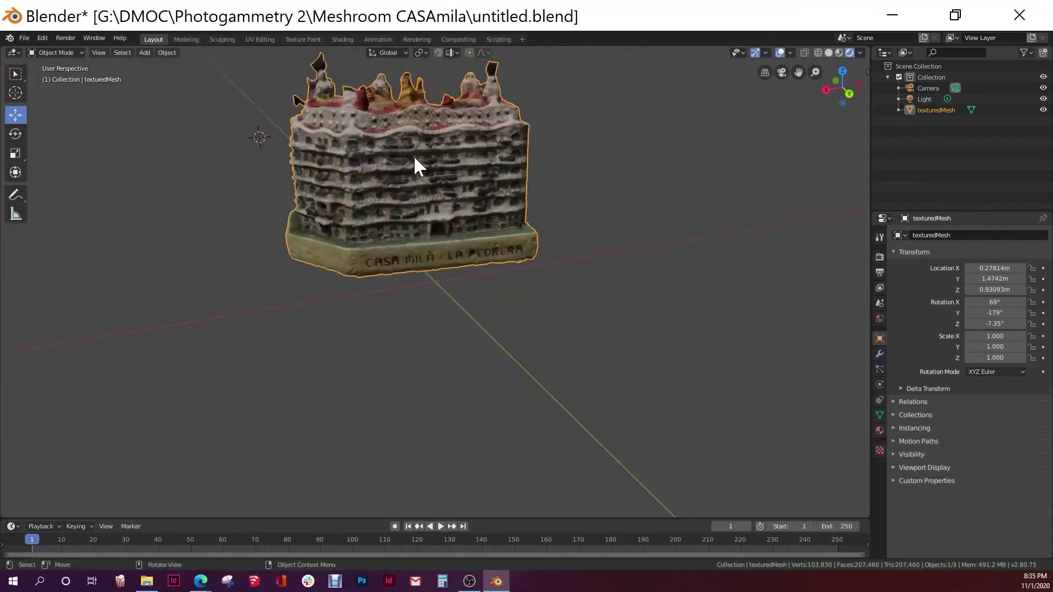
scroll(398, 168, down, 2)
scroll(426, 122, up, 1)
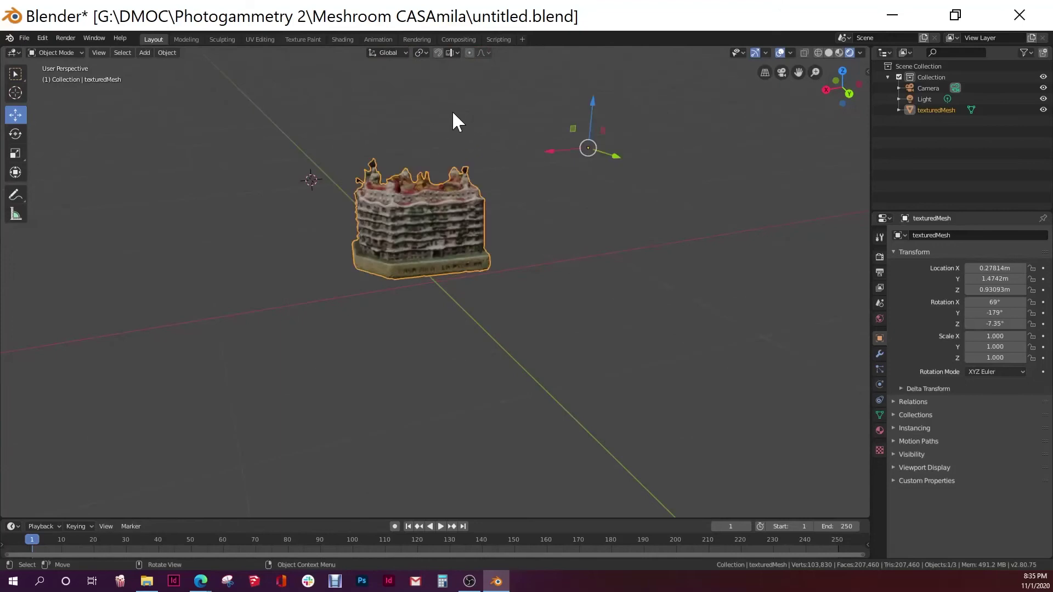
scroll(460, 118, up, 3)
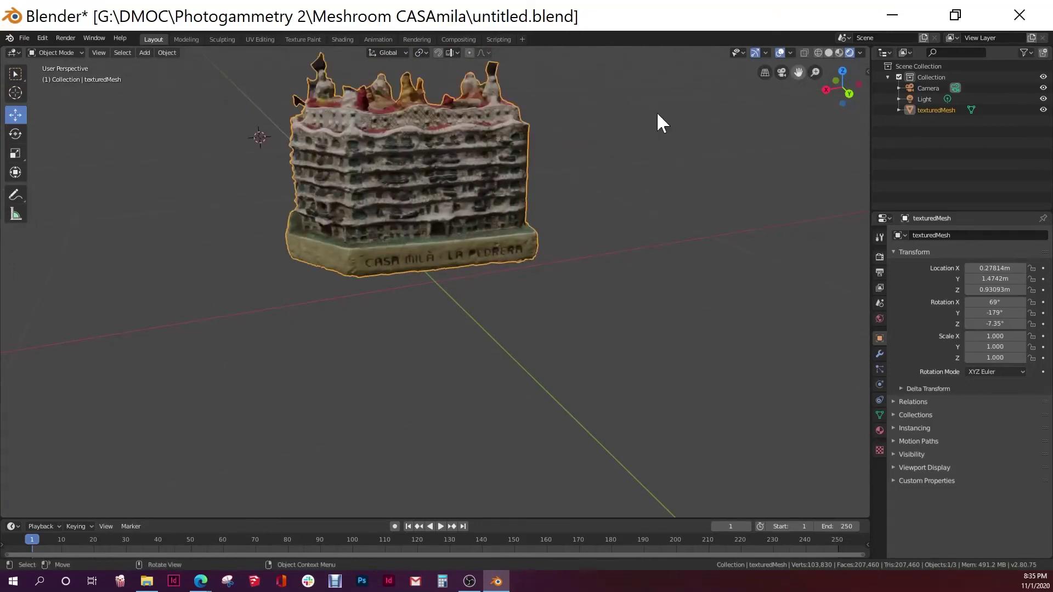
drag(438, 151, 439, 149)
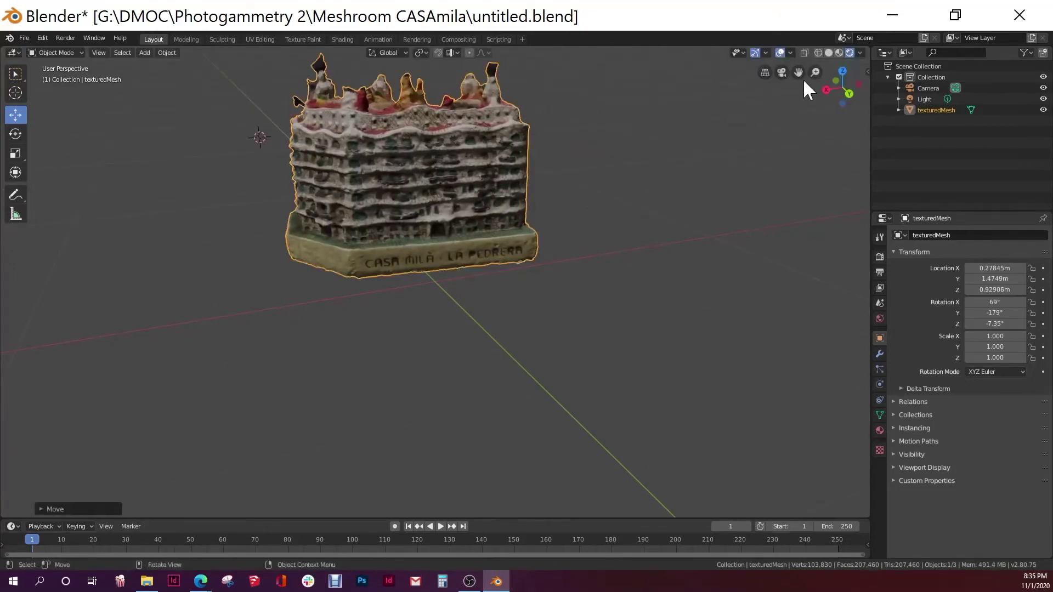
middle_drag(517, 126, 516, 207)
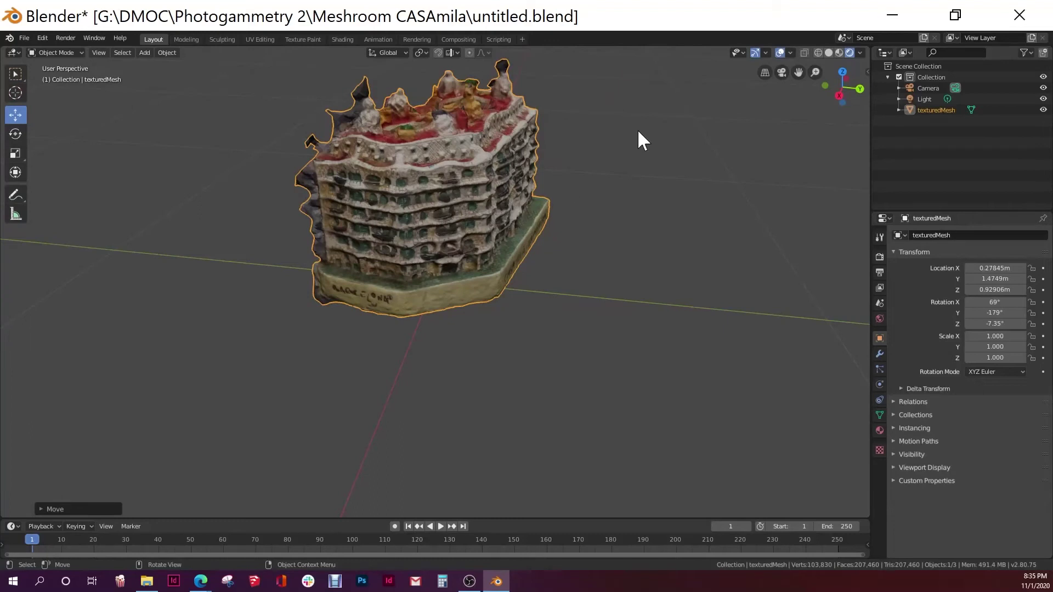
middle_drag(461, 215, 828, 231)
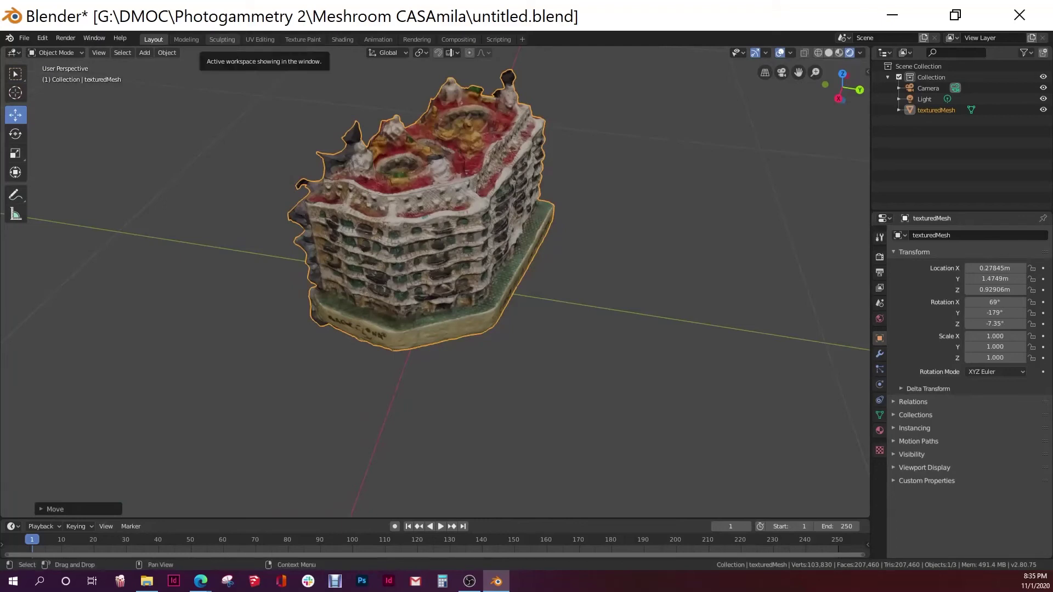
Switch to the Edge browser, open p3d.in and start a new model upload.
key(alt+Tab)
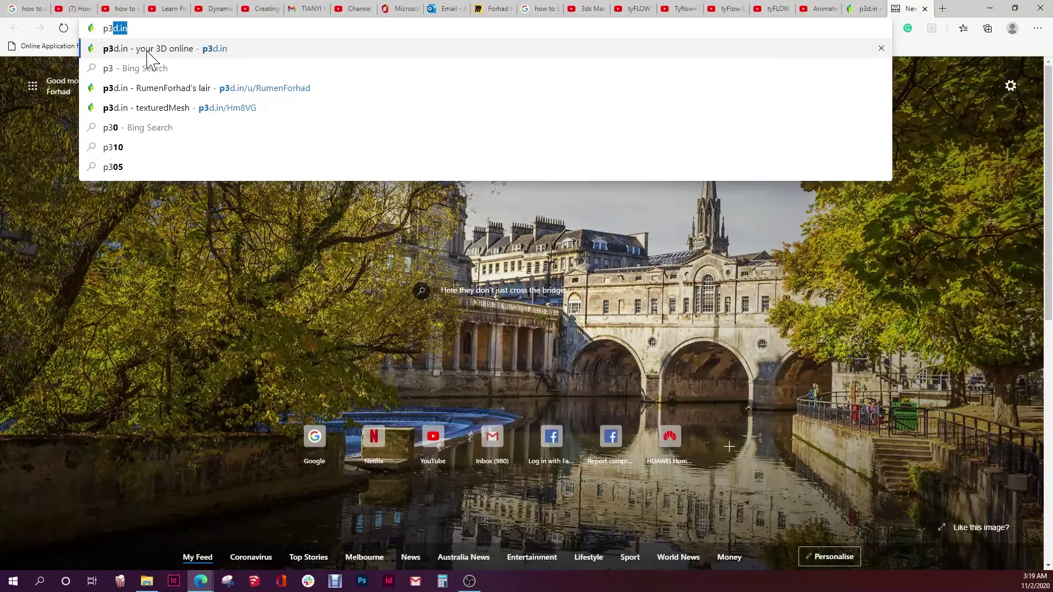
key(Return)
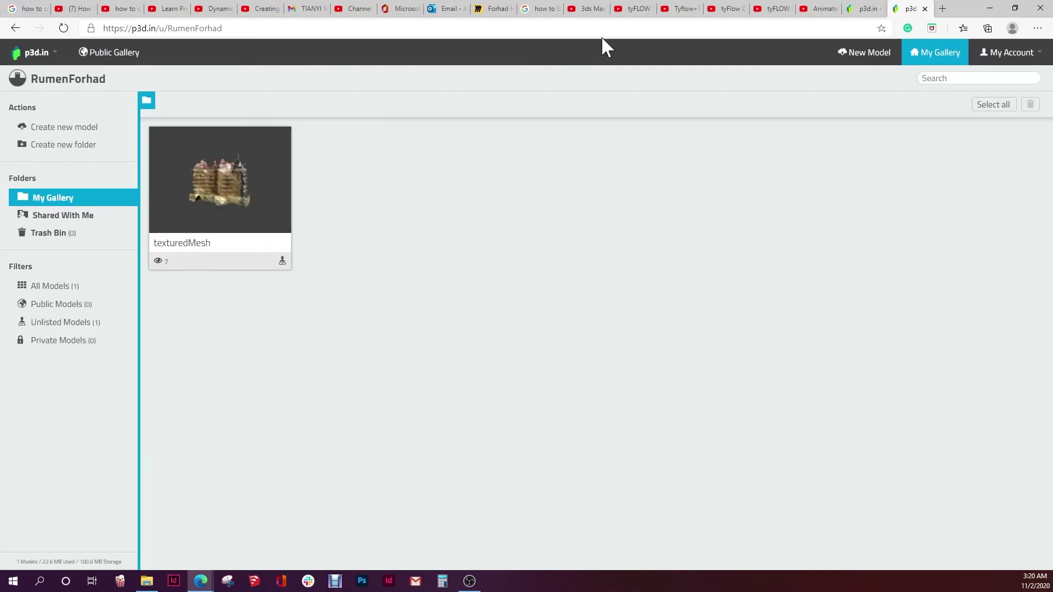
click(864, 54)
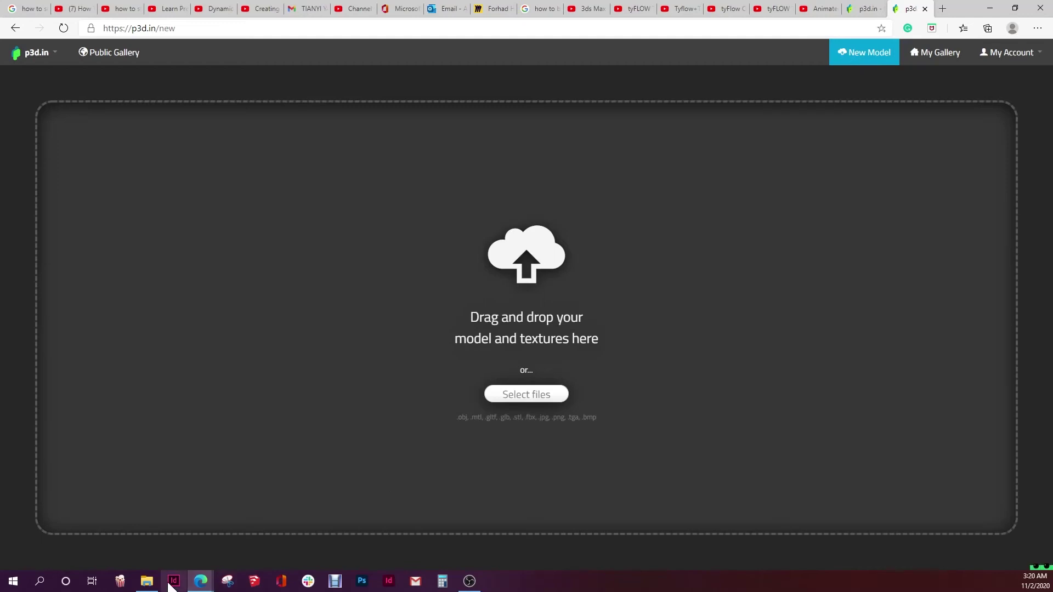
Switch to File Explorer, select the untitled1 OBJ file in the Meshroom CASAmila folder and keep the window beside the upload area.
click(147, 581)
click(300, 514)
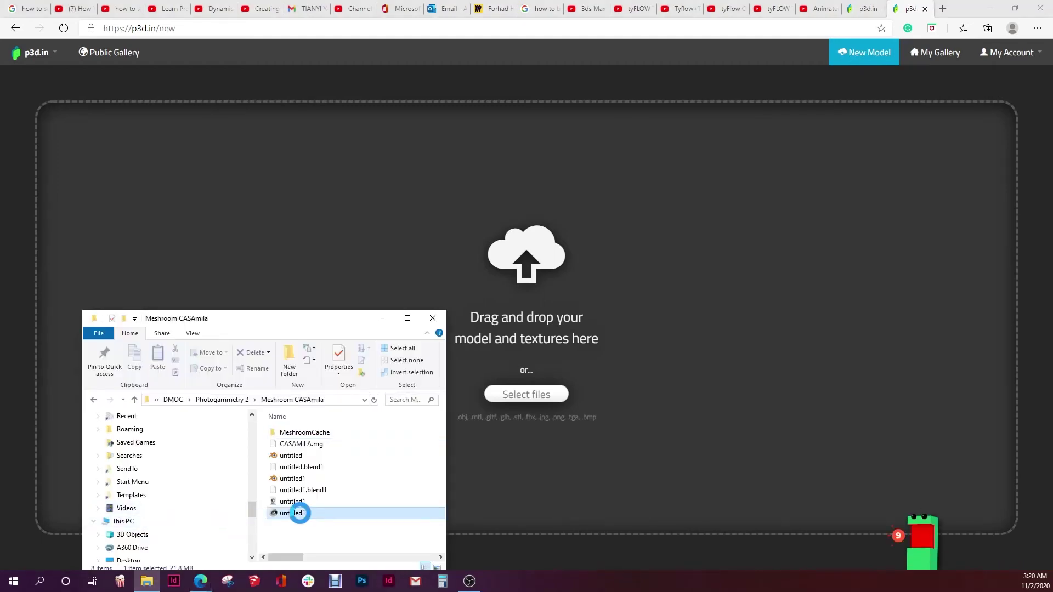
click(406, 318)
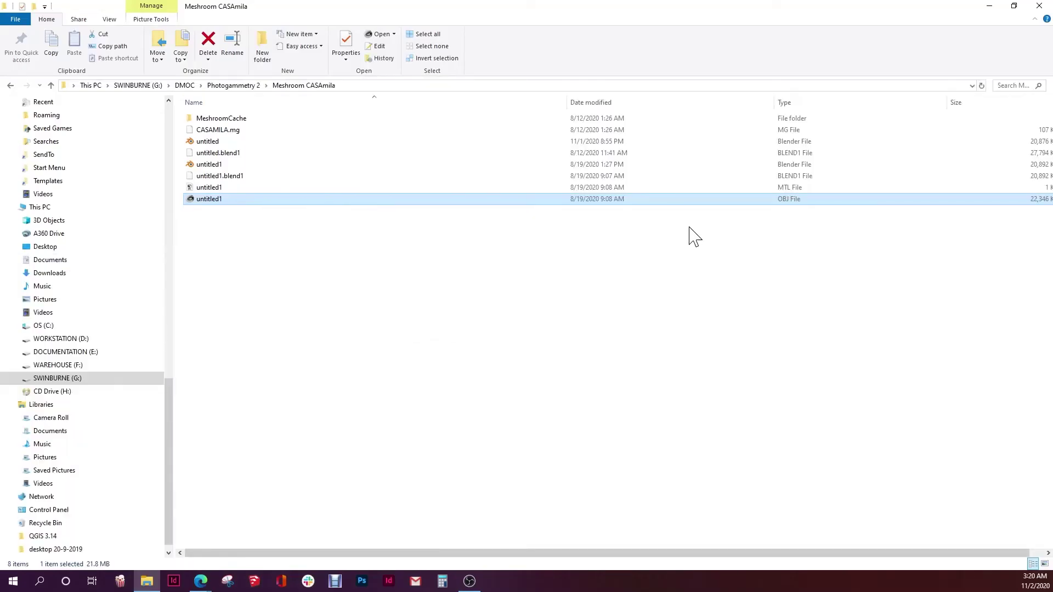
double_click(696, 7)
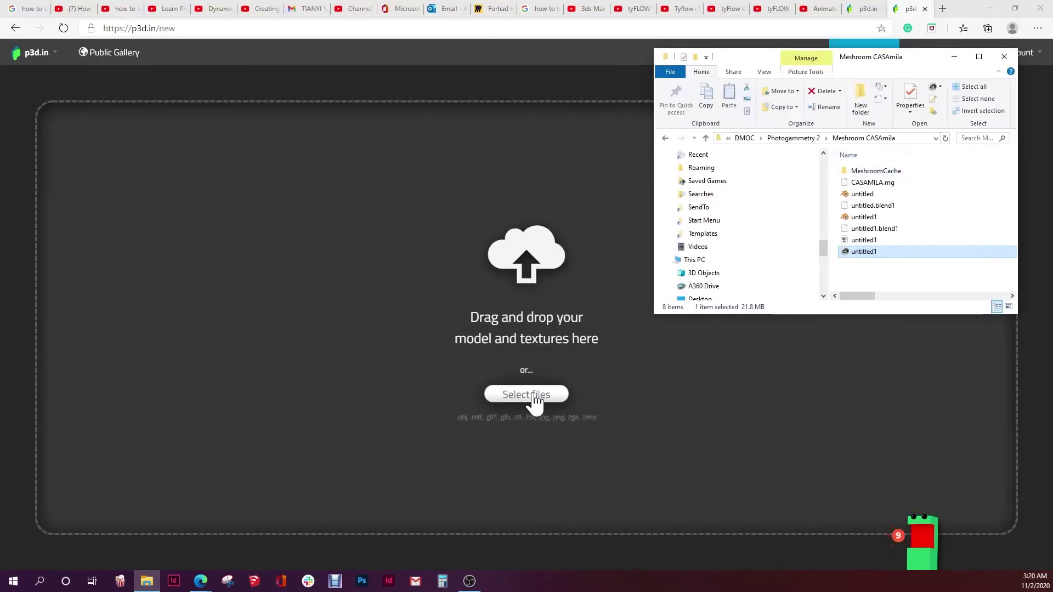
Add the selected untitled1 OBJ file to the p3d.in upload, and open the texturedMesh model from the gallery for viewing.
drag(870, 252, 525, 279)
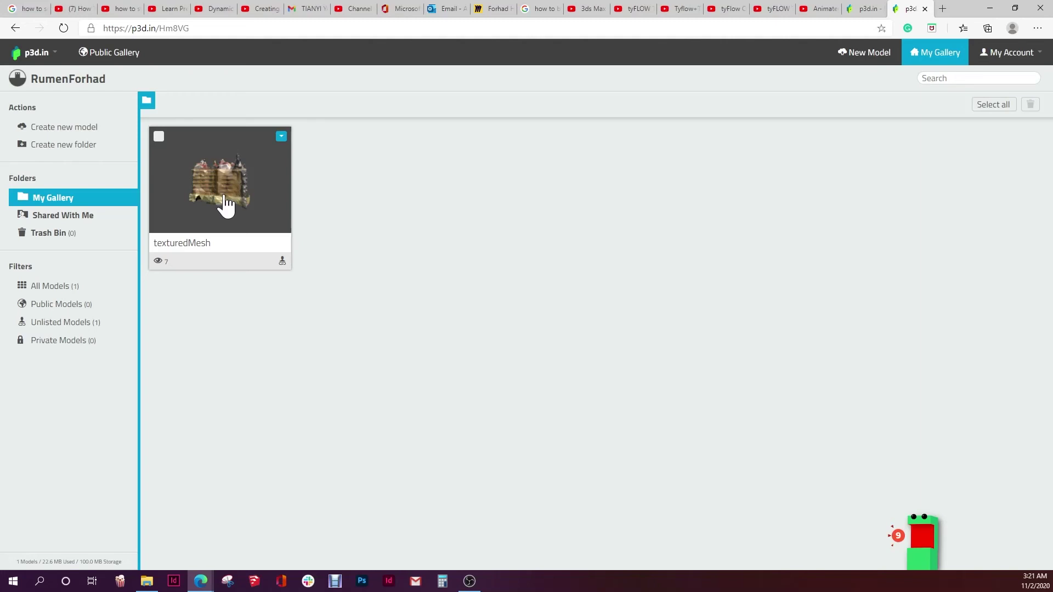
click(225, 197)
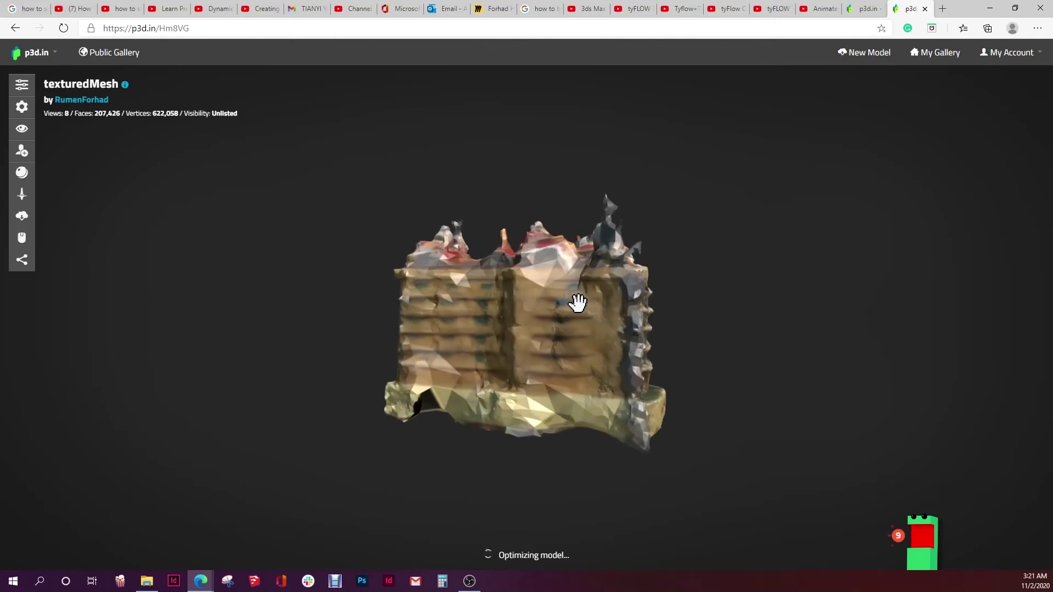
drag(368, 317, 548, 340)
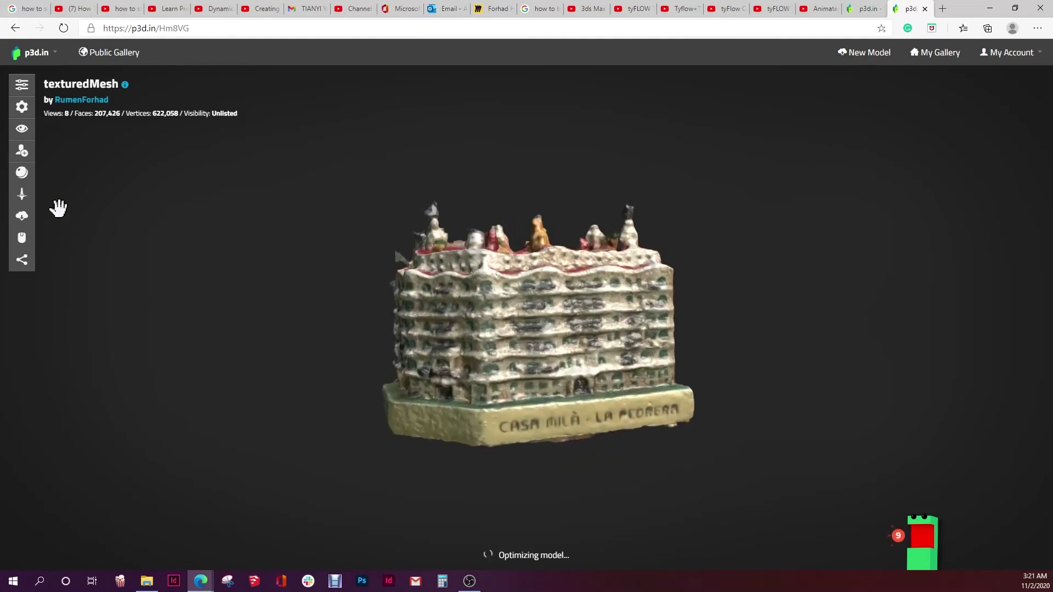
Turn the model's auto-rotation on to view all its sides, and switch the rotation off again.
click(22, 195)
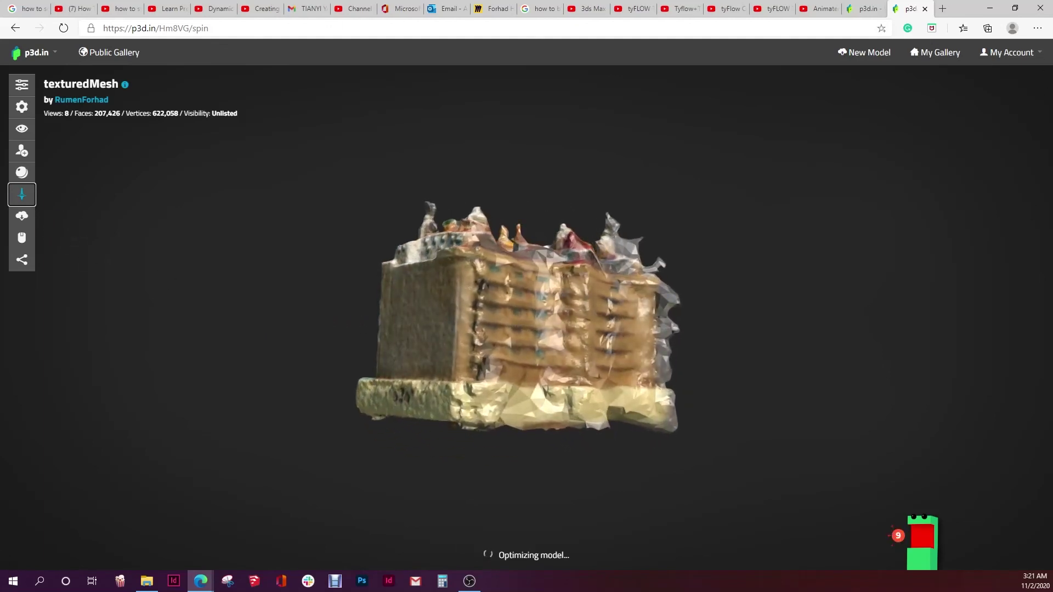
click(21, 195)
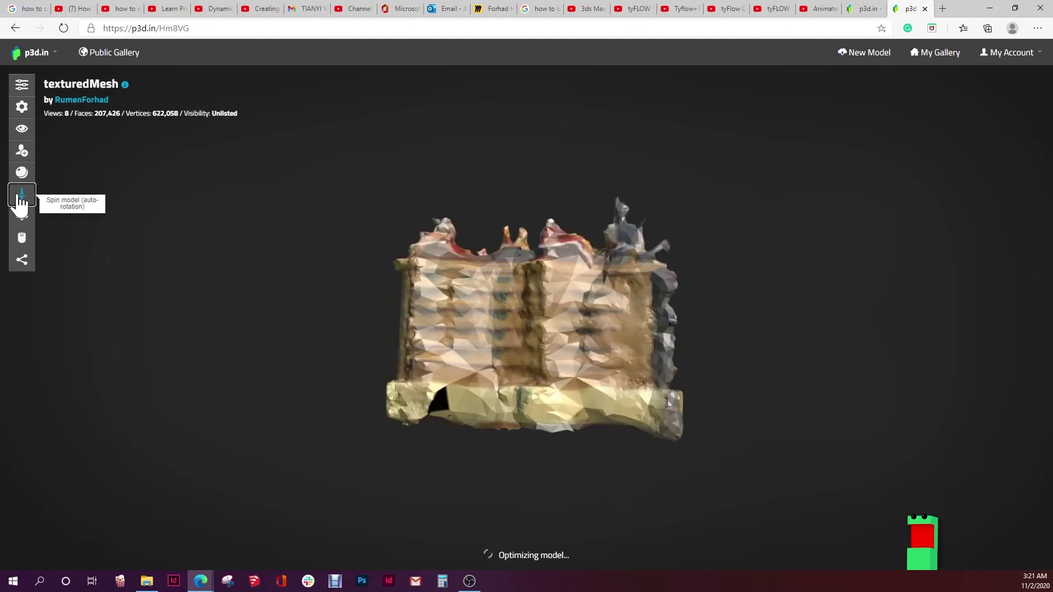
click(22, 196)
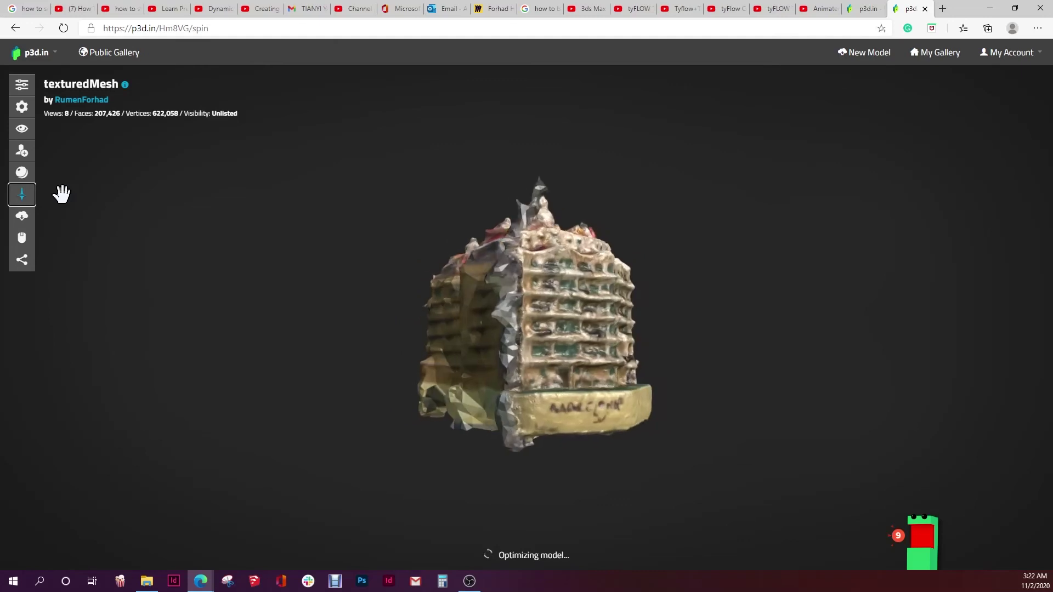
click(28, 196)
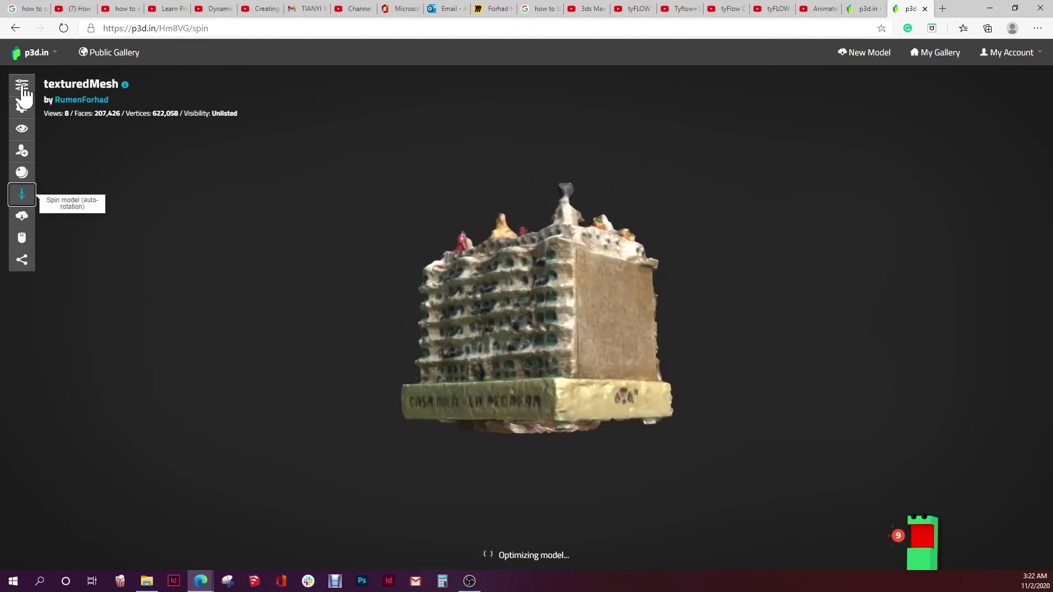
Open the mesh and material settings, look through the material options and show the textures available for Diffuse.
click(22, 87)
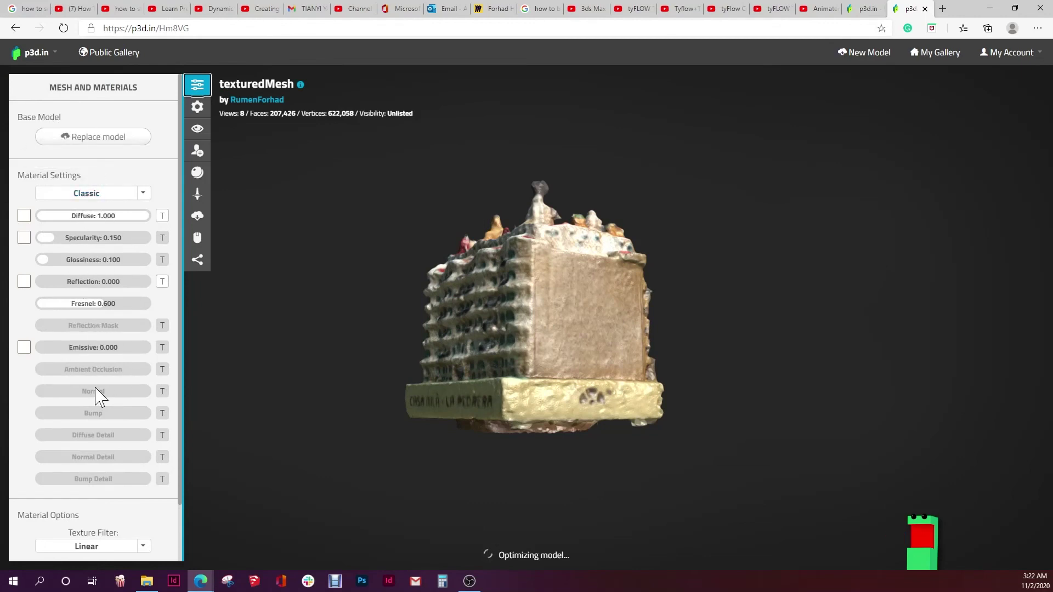
scroll(104, 428, down, 1)
scroll(106, 439, down, 1)
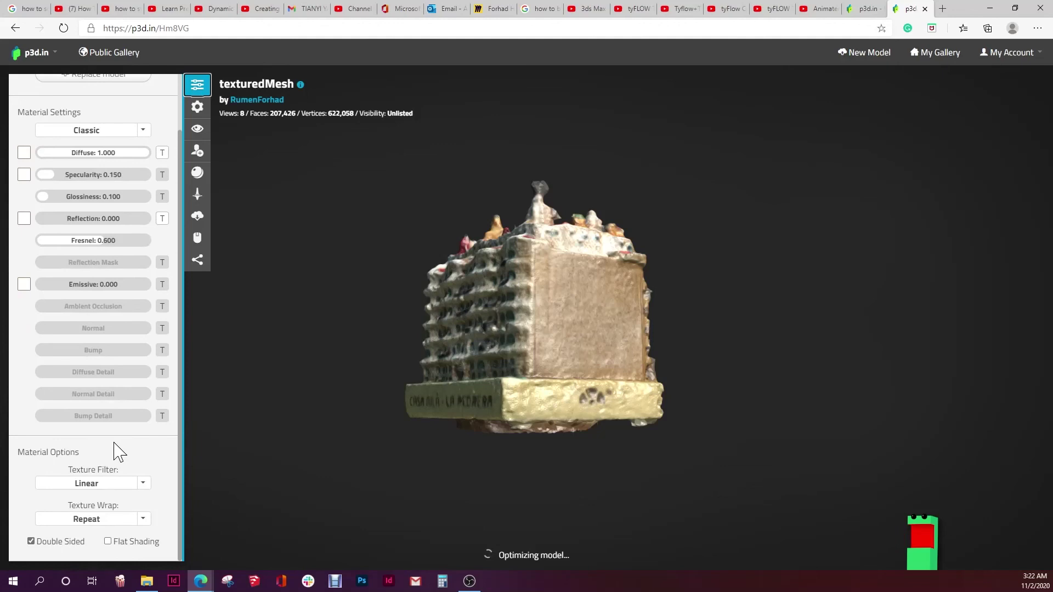
click(161, 154)
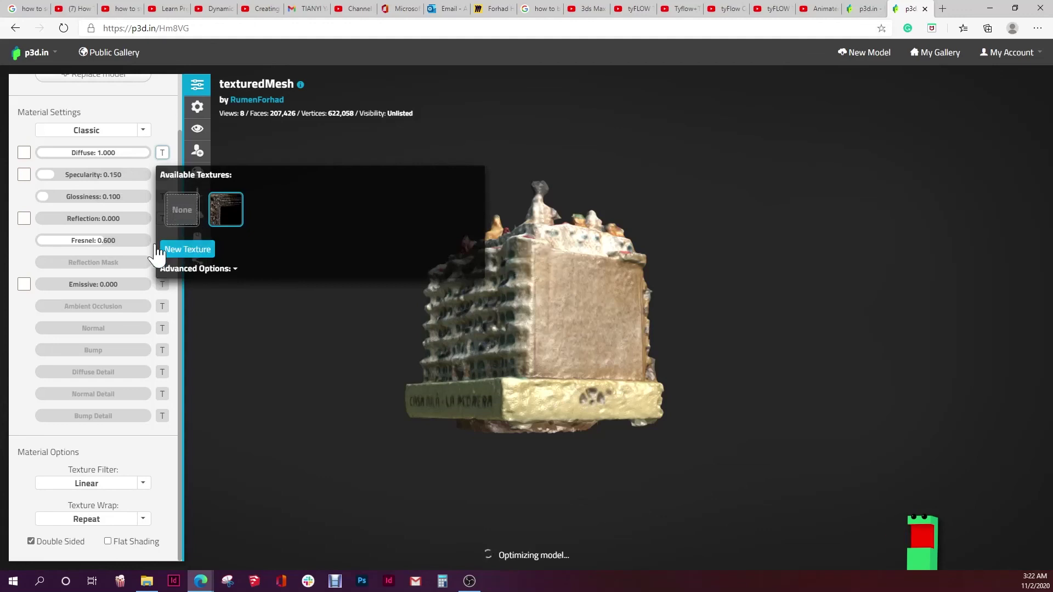
Try a dark red Diffuse colour, rgb(116, 43, 43), on the model, reset it to white and save the material changes.
click(24, 156)
click(82, 195)
click(96, 179)
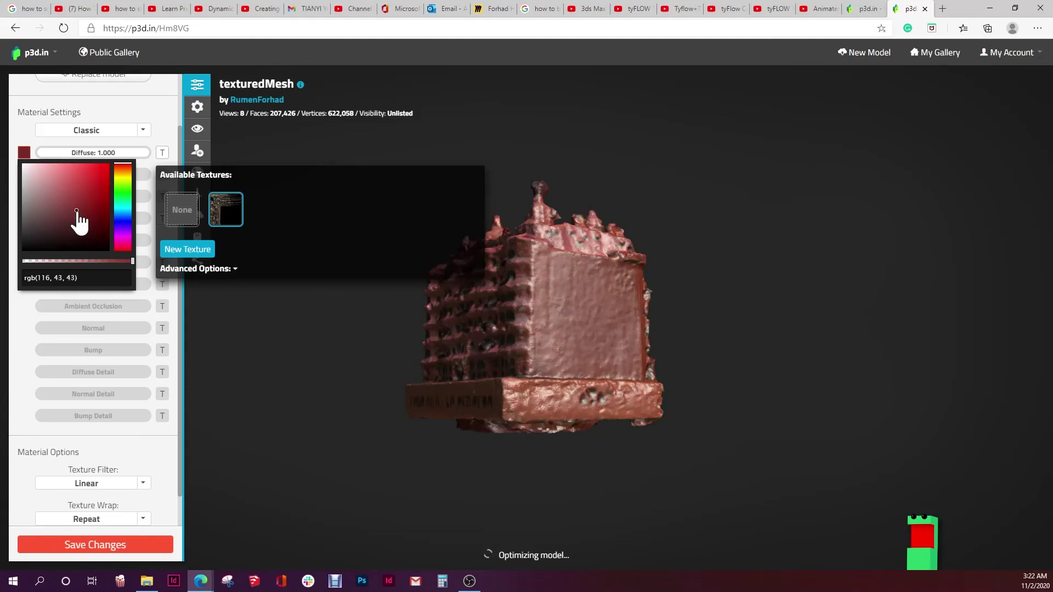
drag(80, 219, 16, 159)
click(59, 140)
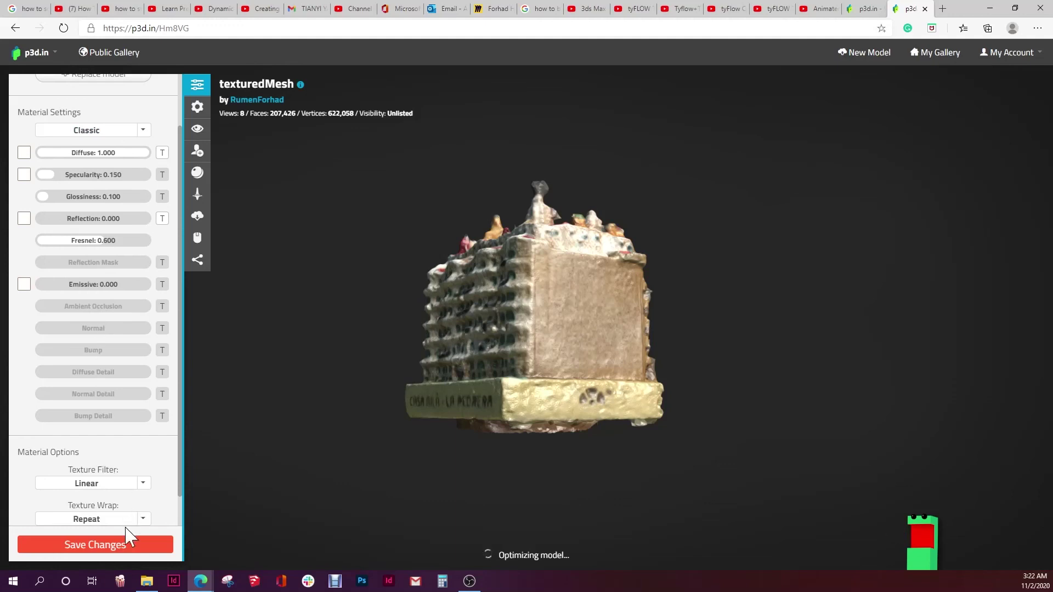
click(115, 546)
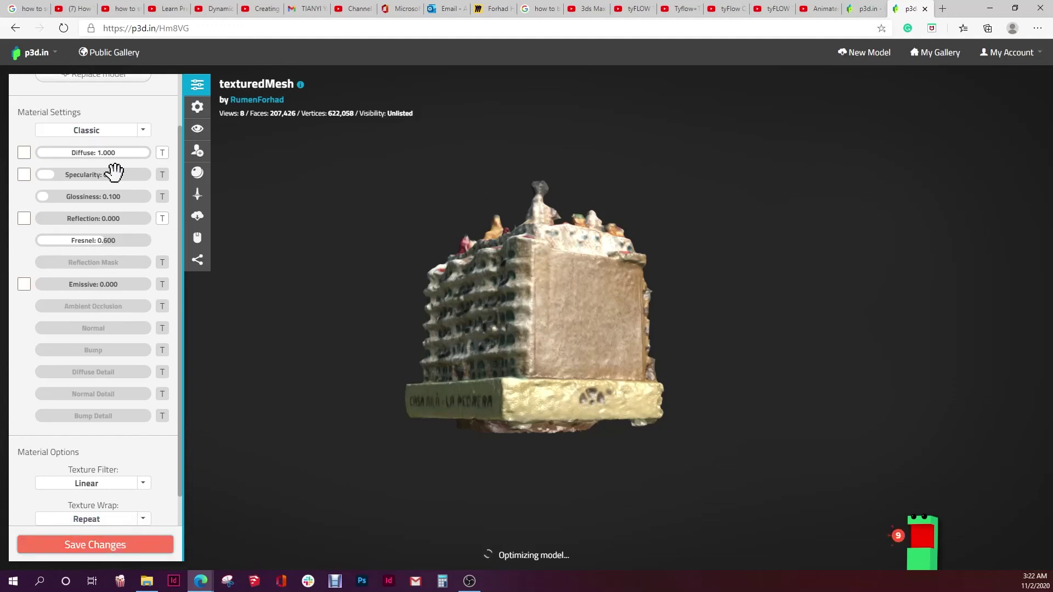